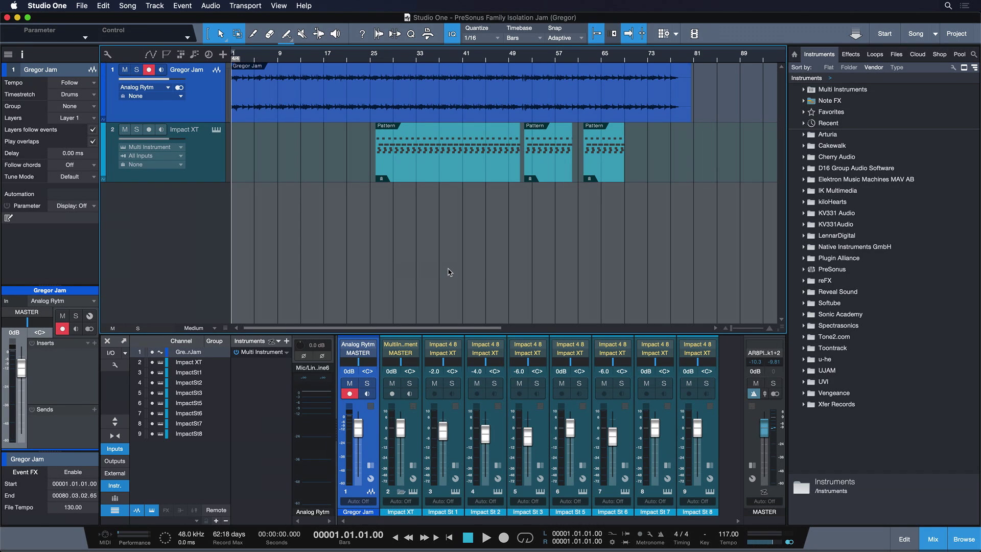
Step: Set Studio One's audio playback device to the StudioLive AR8c, then start a Spotlight search
click(53, 4)
click(57, 34)
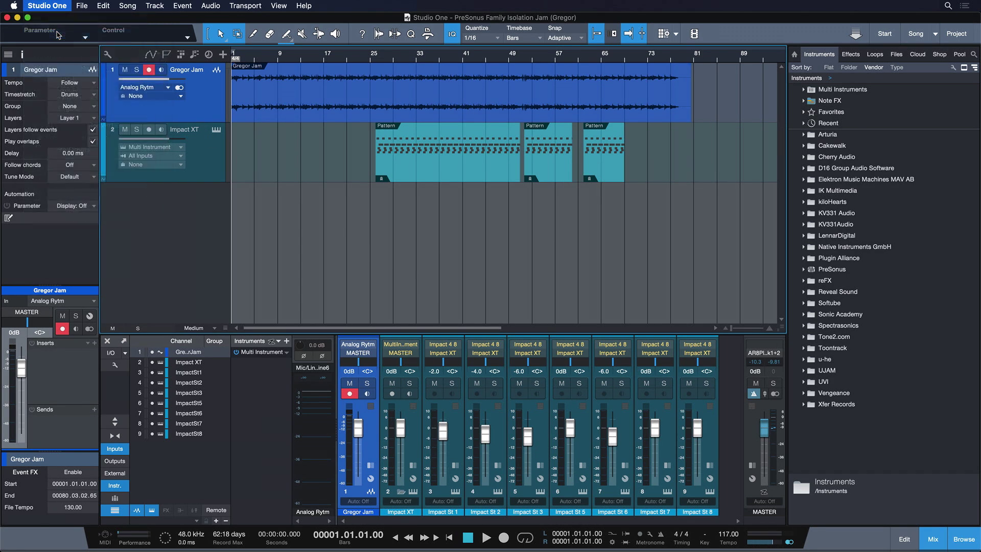
click(260, 158)
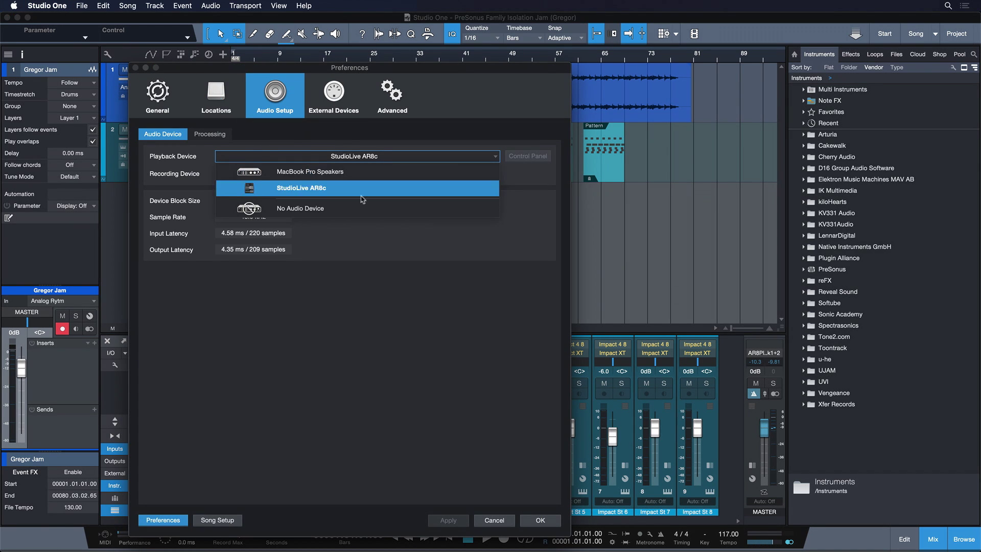
click(411, 299)
click(534, 521)
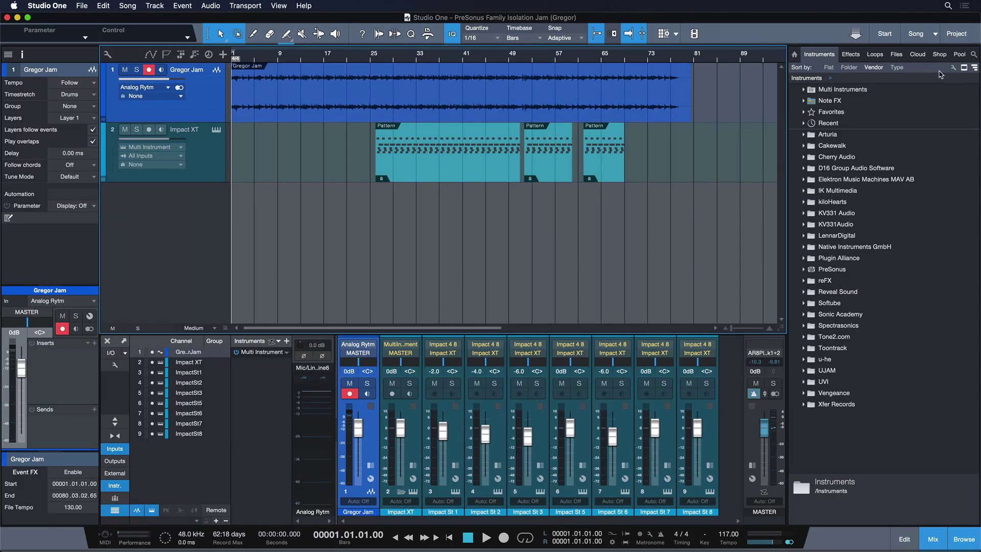
click(949, 6)
Step: Launch OBS and add a Display Capture source to Scene 1, stretched to fill the preview
text(obs)
key(Return)
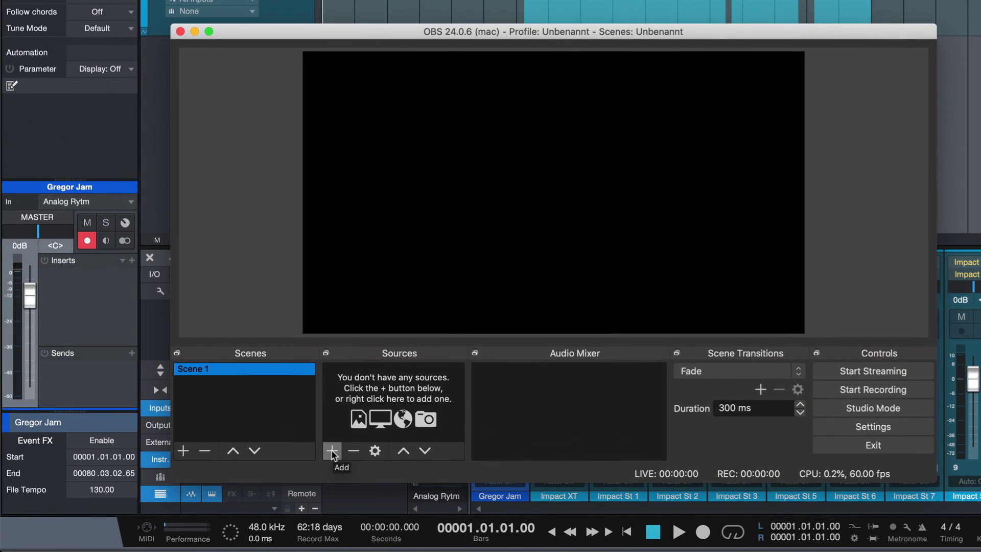
click(237, 479)
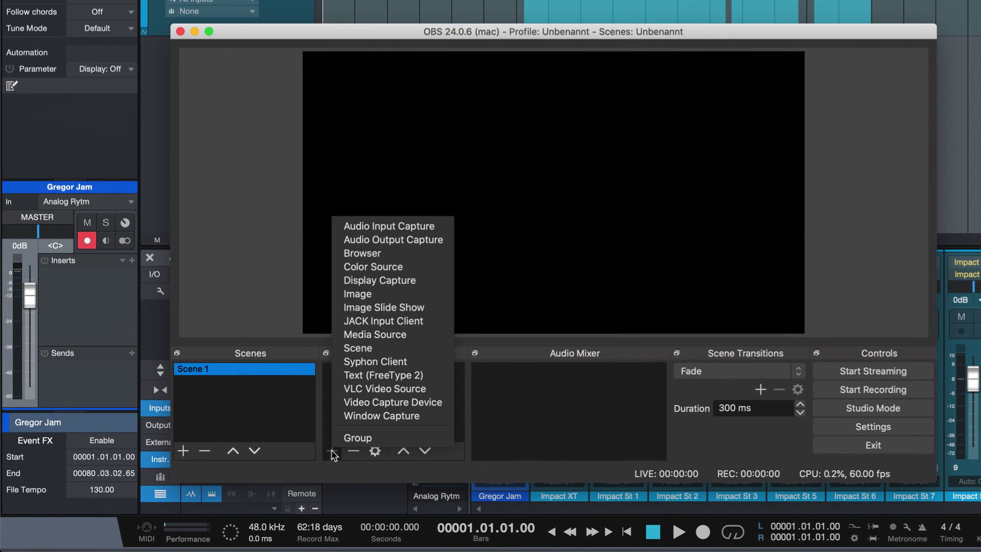
click(408, 281)
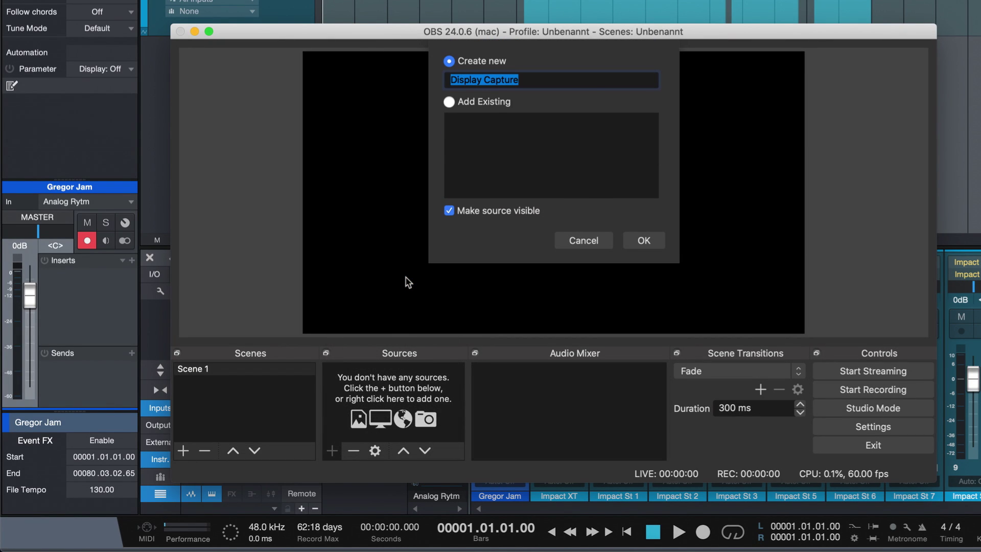
key(Return)
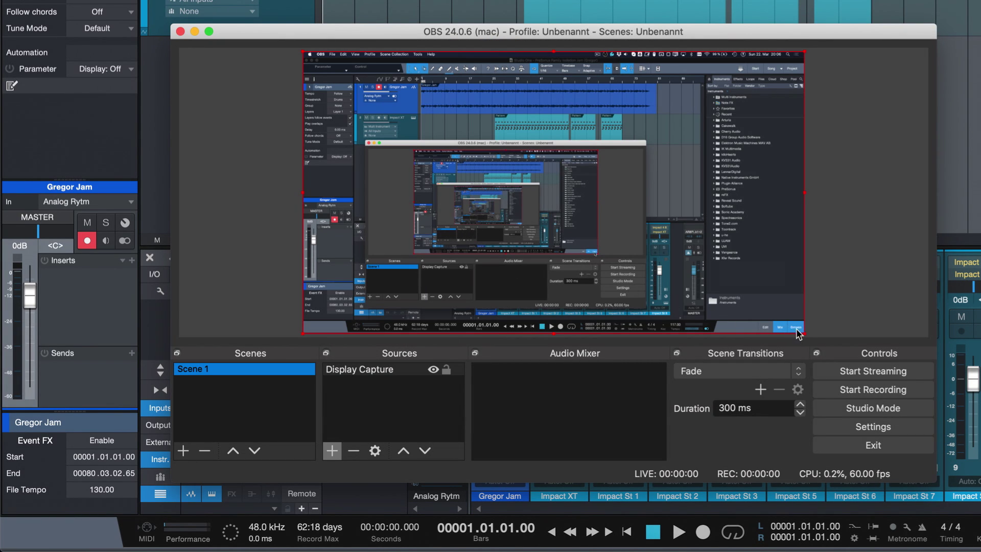
drag(804, 334, 804, 286)
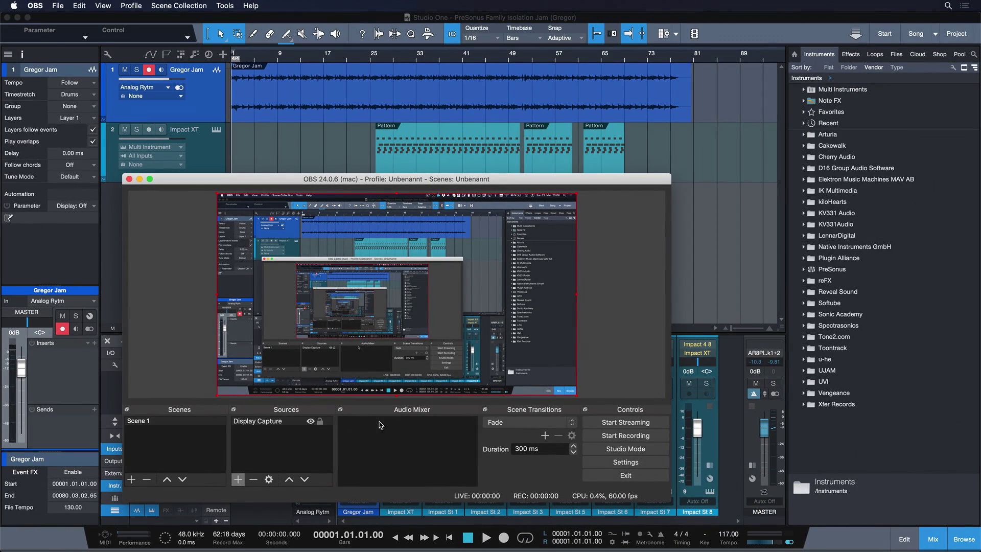
Step: Add a Video Capture Device source named 'DSLR' using the Cam Link 4K
click(319, 447)
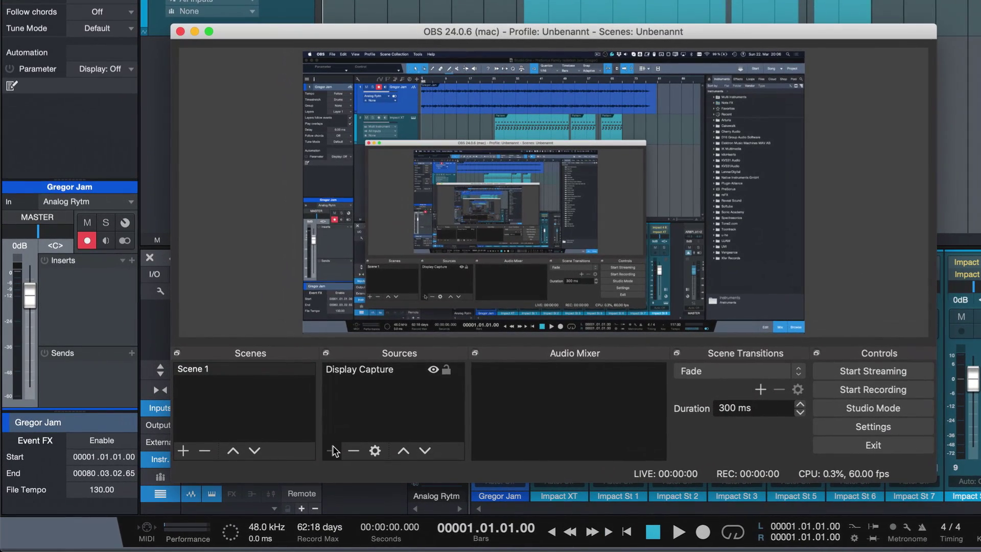
click(238, 479)
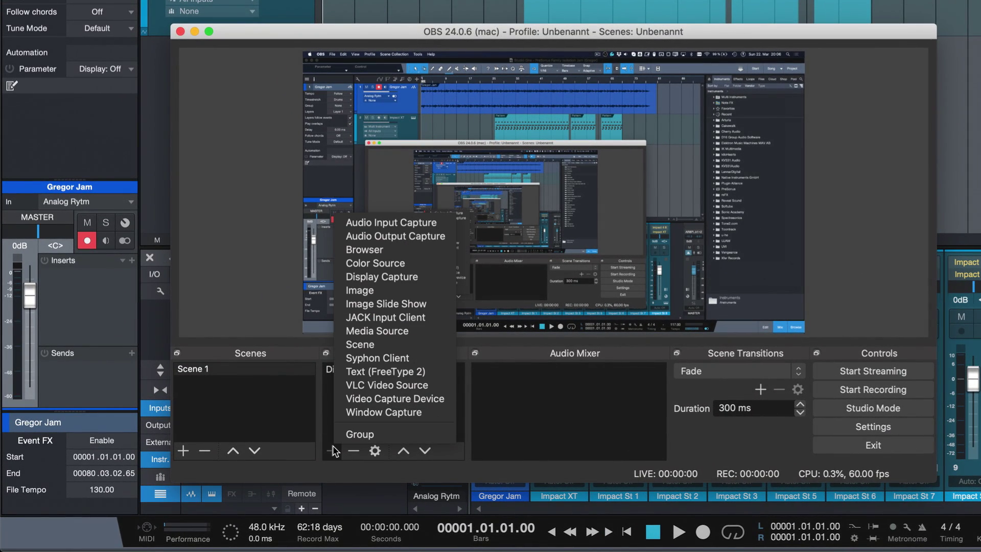
click(379, 399)
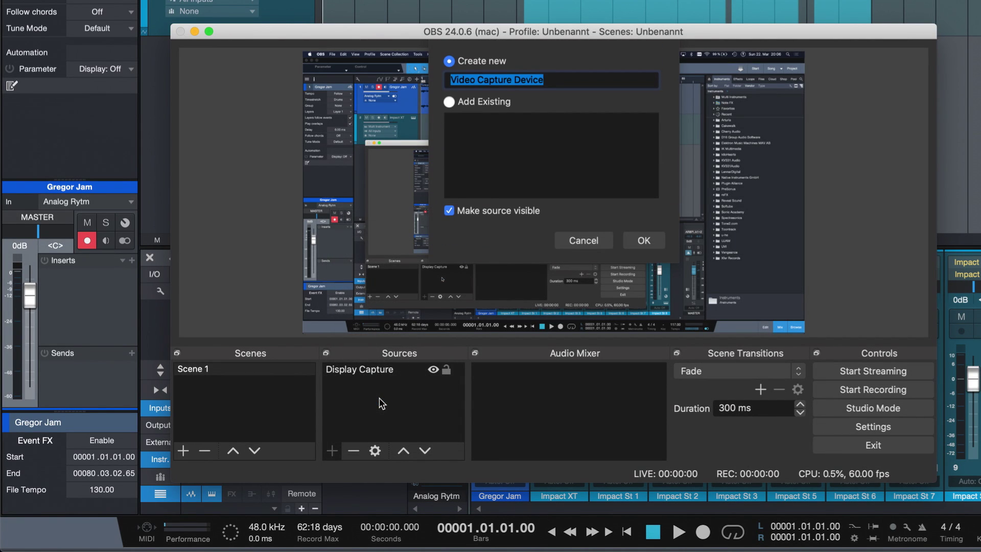
text(DSLR)
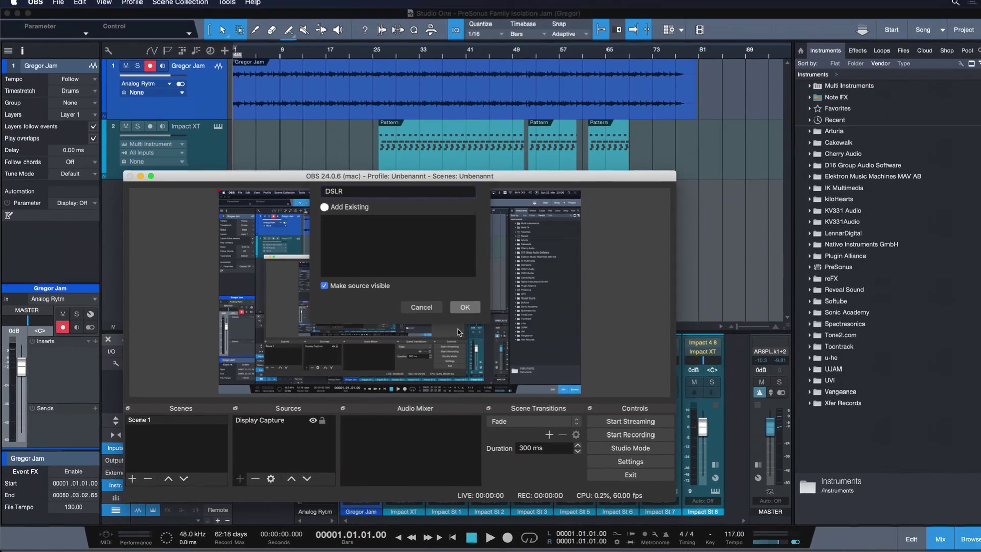
click(634, 241)
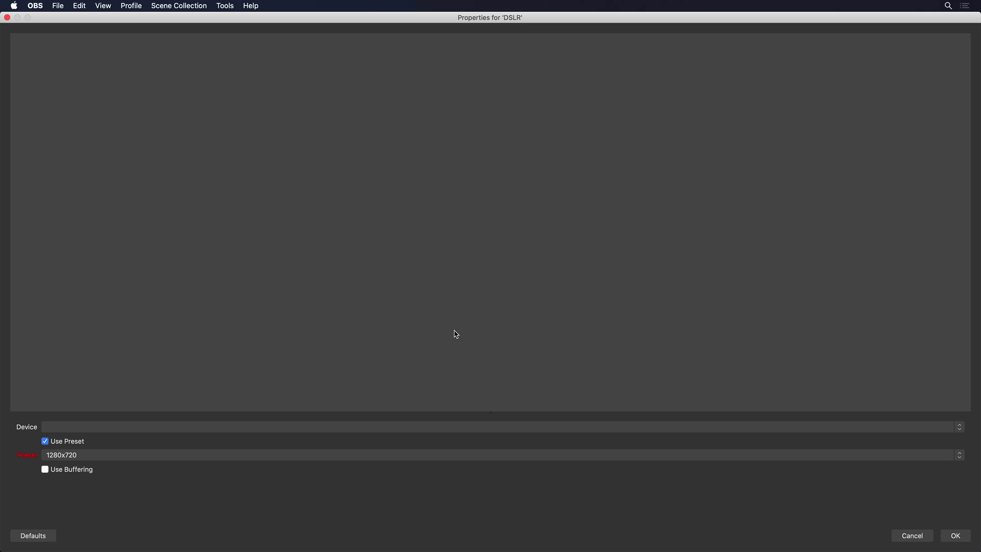
click(255, 432)
click(254, 435)
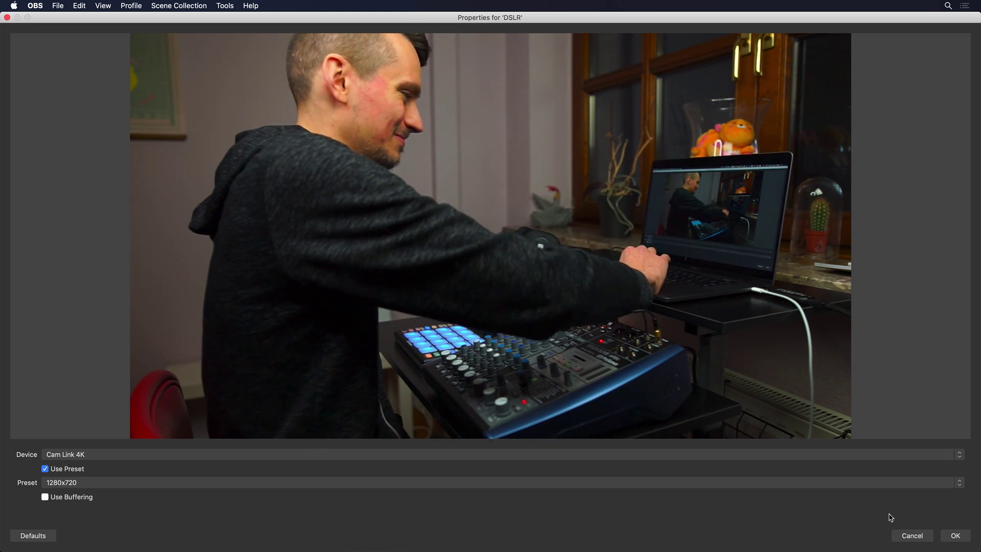
click(955, 535)
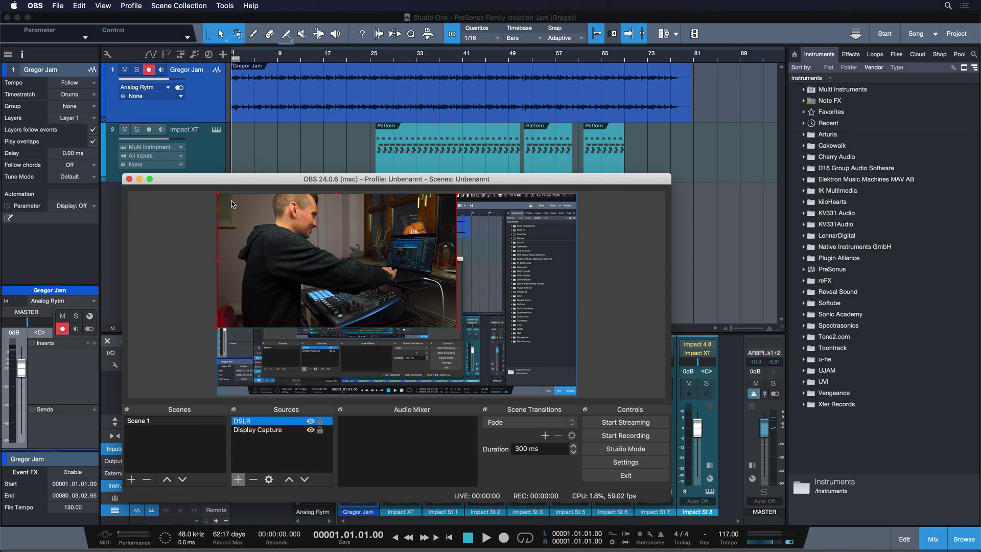
Step: Shrink the DSLR image into the preview's bottom-right corner and toggle the sources' visibility
drag(219, 194, 324, 247)
drag(371, 287, 492, 358)
click(308, 430)
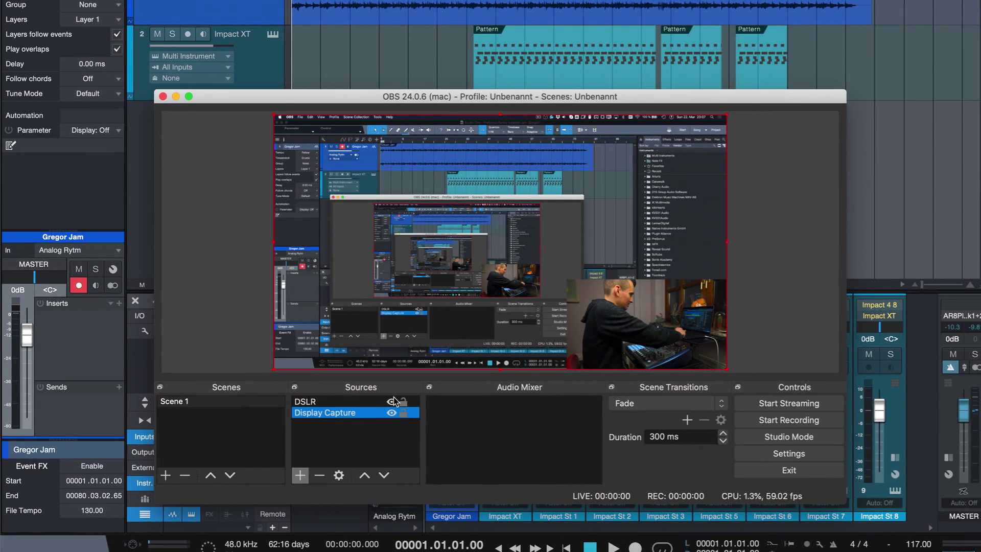
click(392, 401)
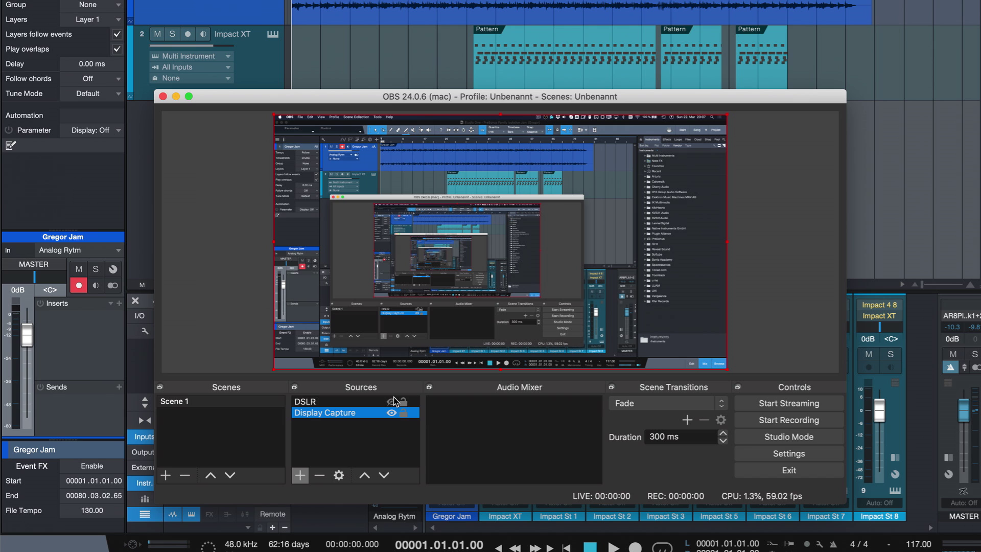
click(392, 413)
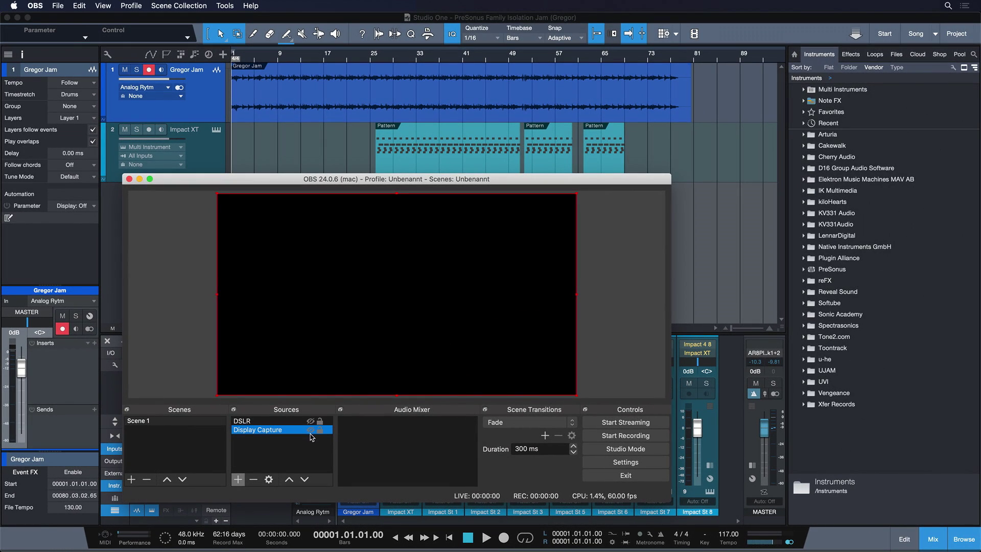
click(310, 430)
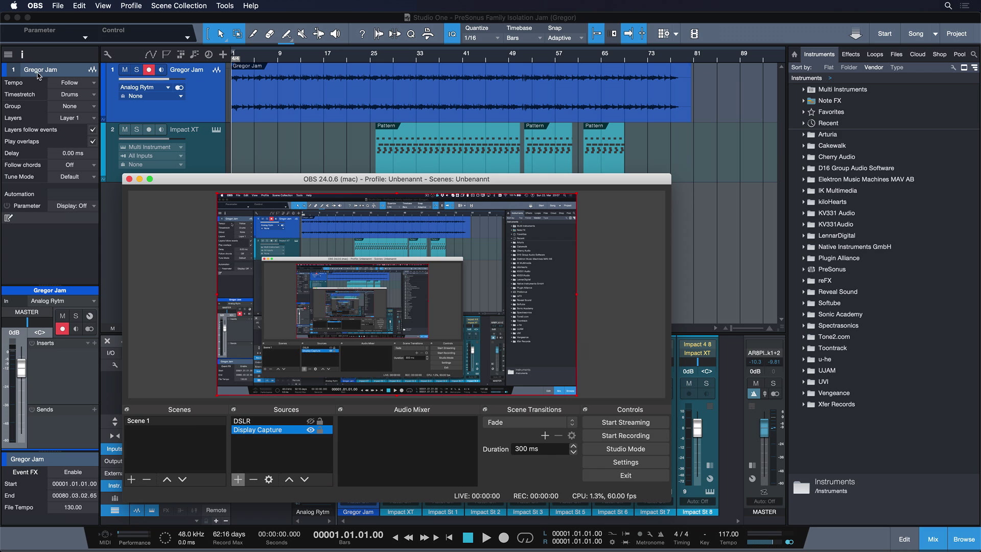
Step: In OBS audio settings, choose StudioLive AR8c as the Mic/Auxiliary Audio device and apply
click(32, 6)
click(42, 35)
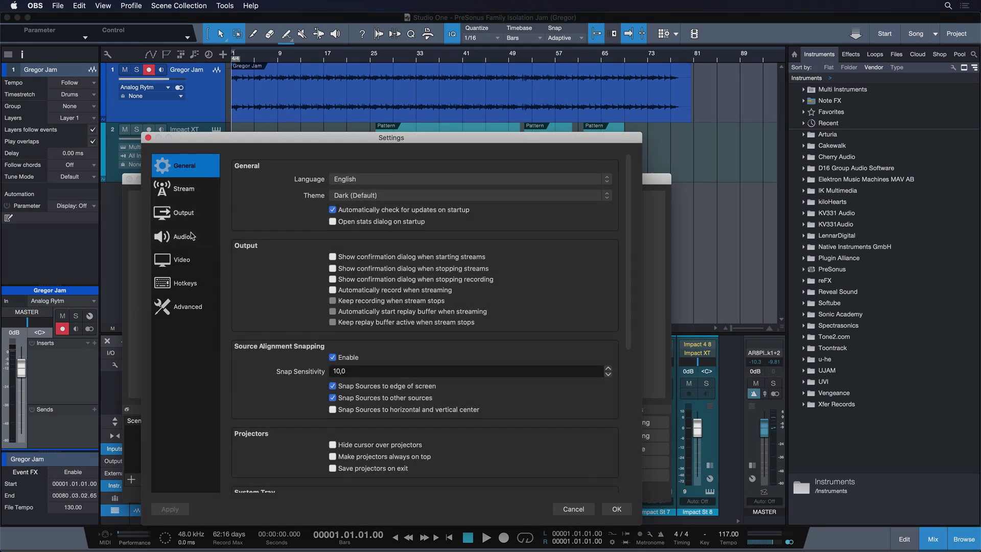
click(190, 236)
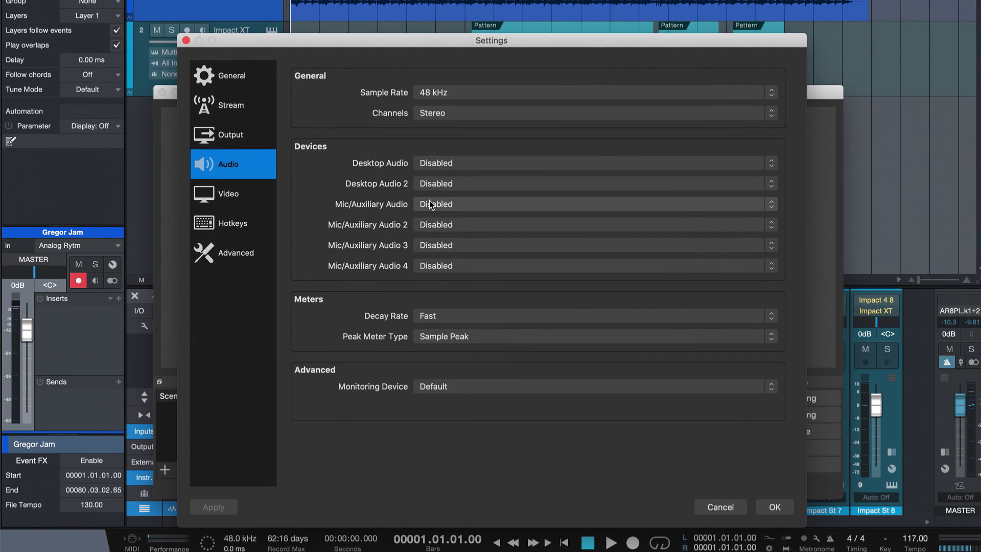
click(344, 269)
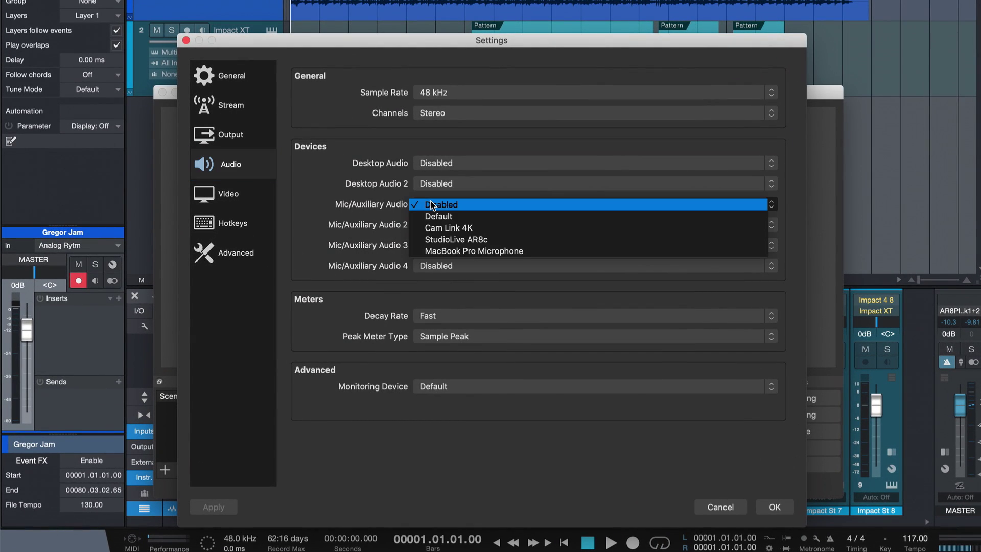
click(431, 240)
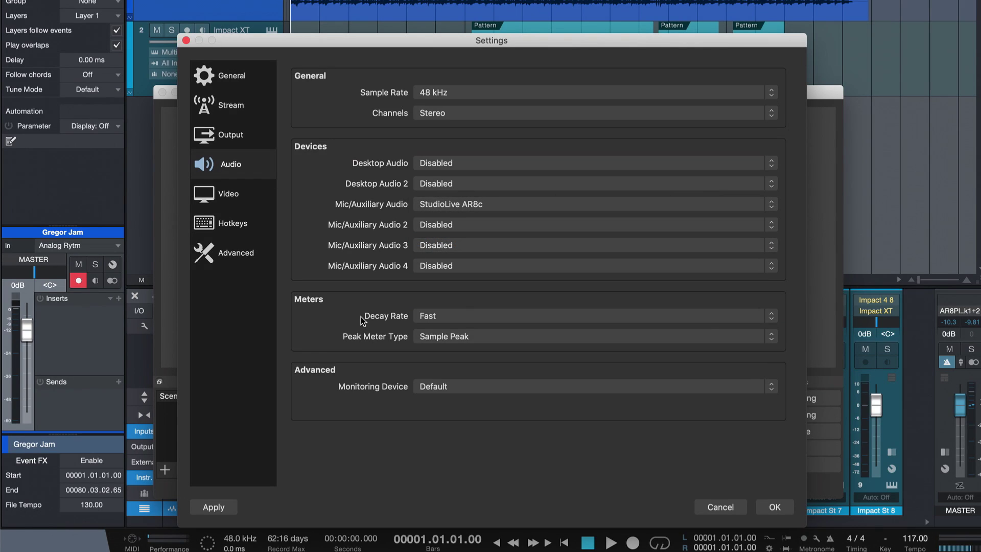
click(225, 512)
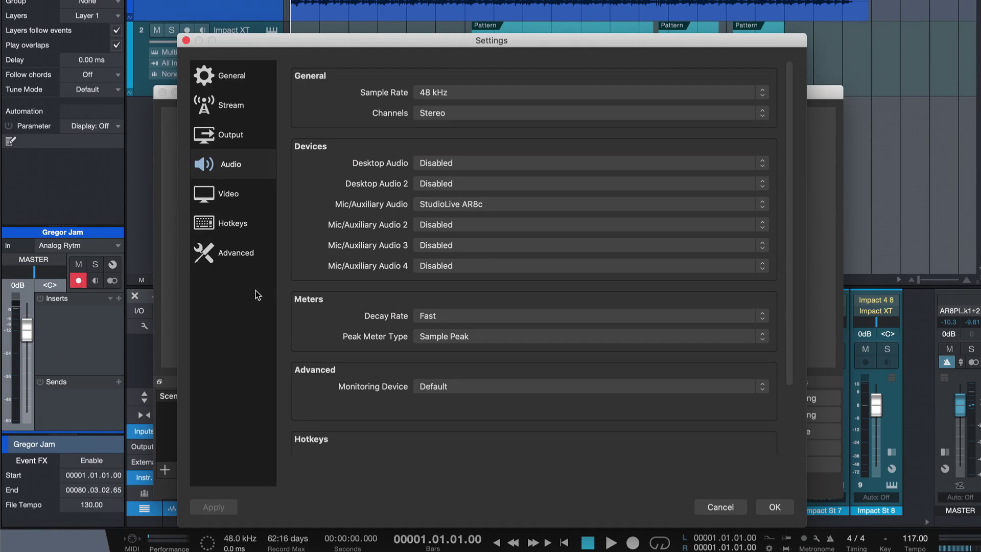
Step: Show the Stream settings and keep Twitch as the streaming service
click(247, 105)
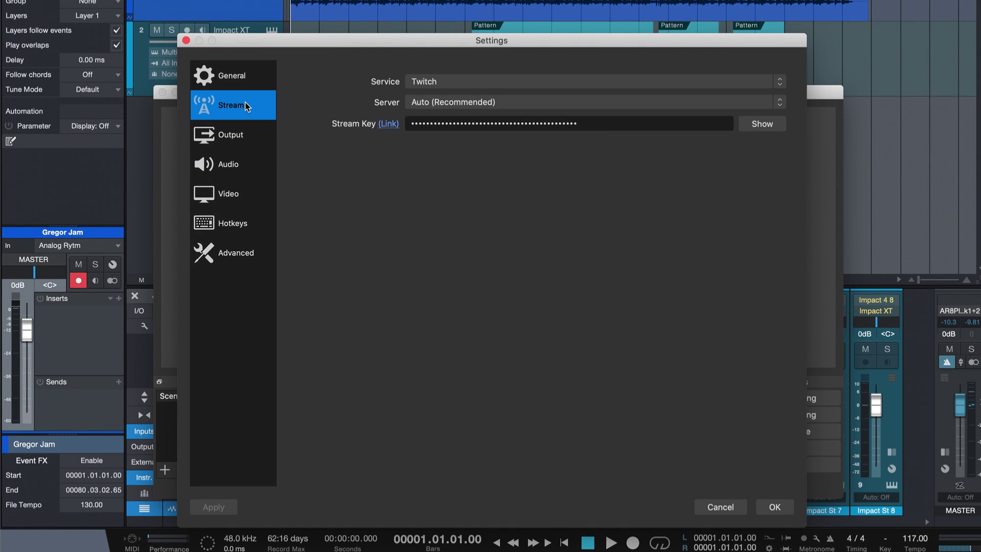
click(409, 82)
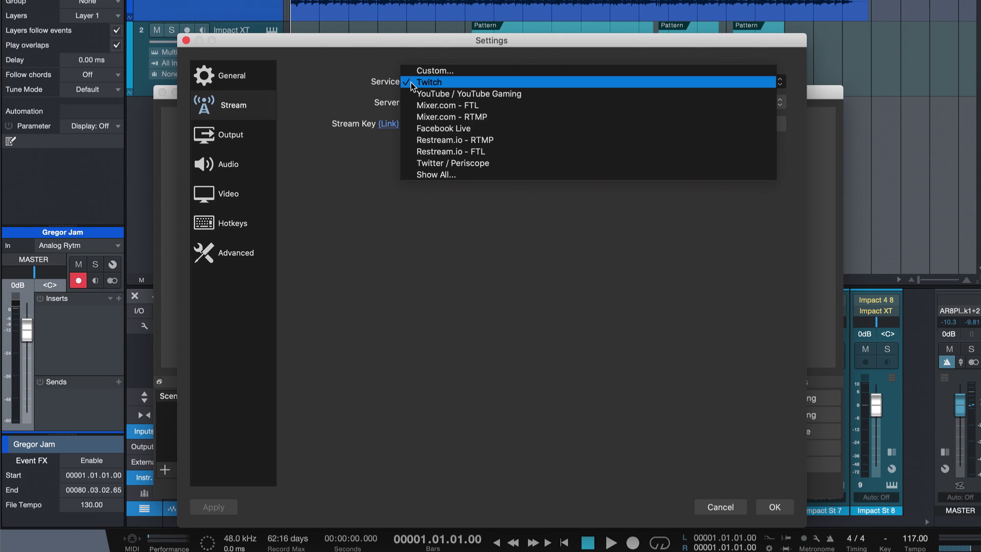
click(342, 107)
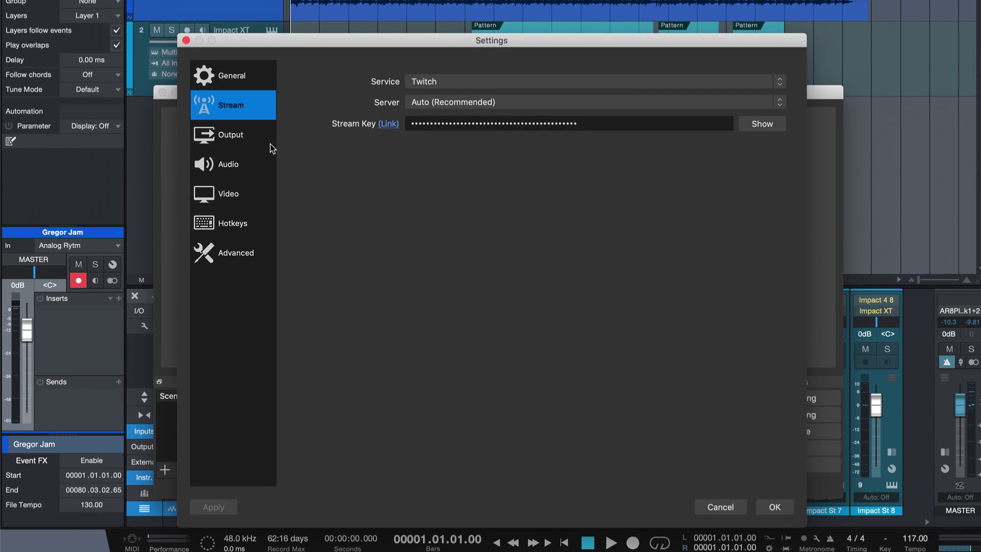
Step: On the Output page, edit the Video Bitrate value, finally leaving it at 8000 Kbps
click(255, 143)
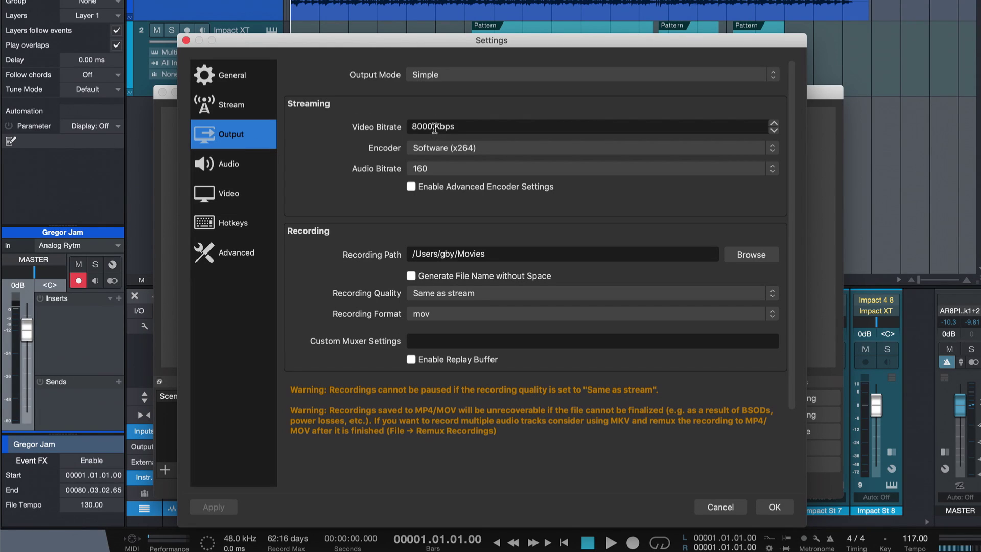
drag(454, 126, 402, 126)
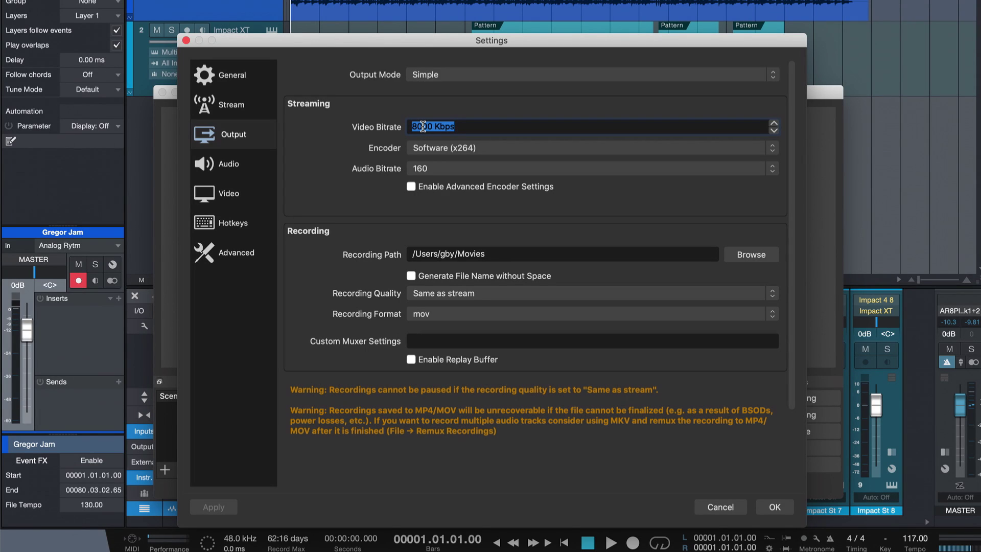
click(420, 126)
drag(420, 127, 398, 130)
text(25)
drag(420, 127, 461, 126)
text(80)
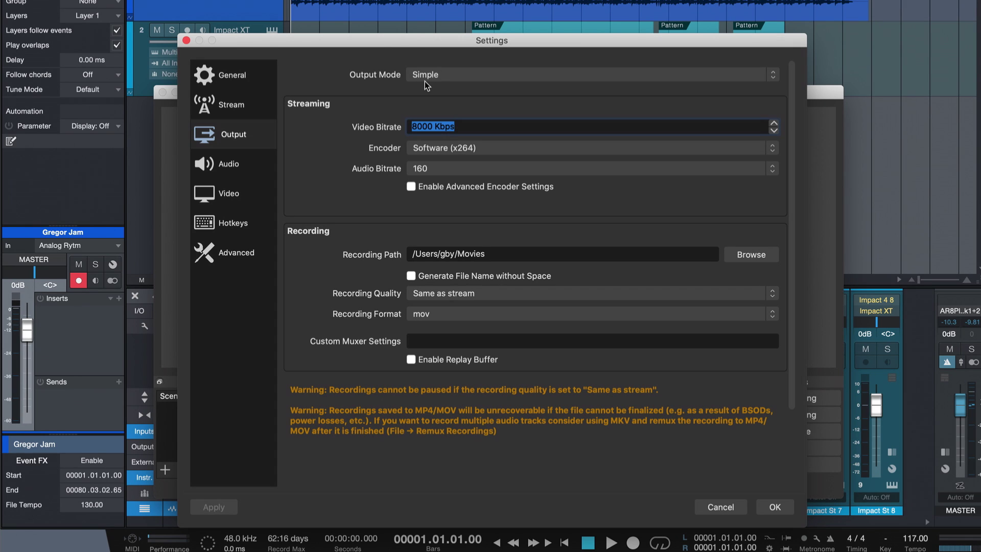
Step: Switch Output Mode to Advanced and select the Apple VT H264 Hardware Encoder
click(425, 76)
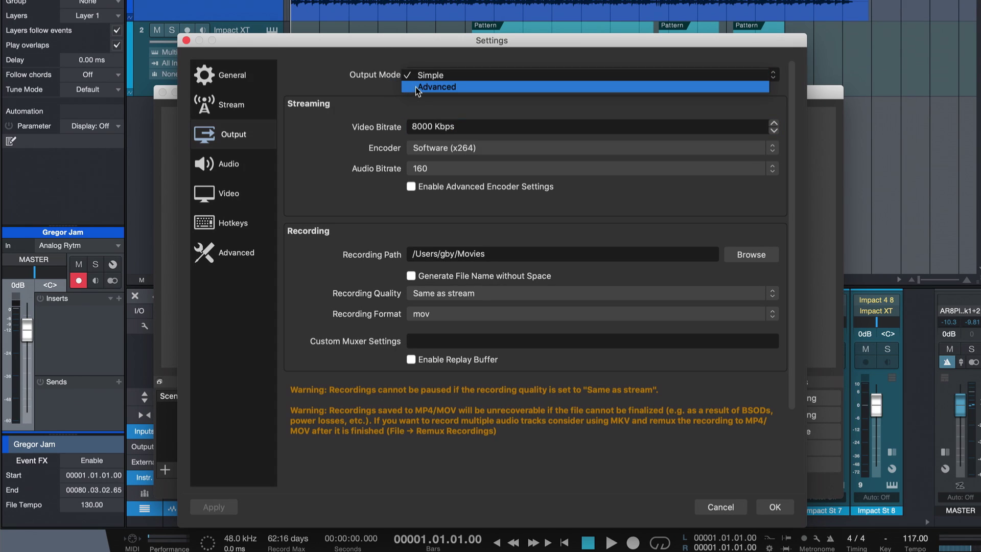
click(416, 87)
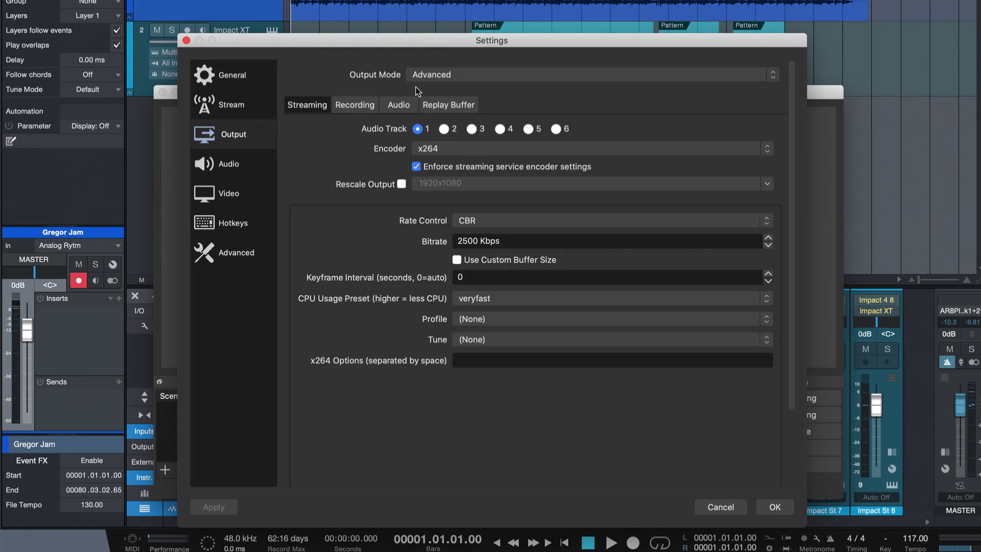
click(492, 149)
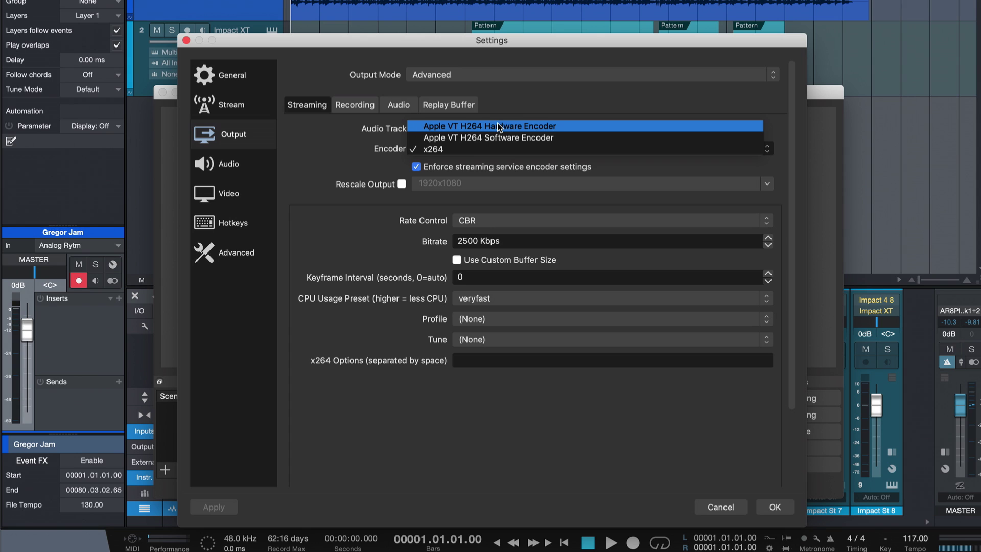
click(498, 126)
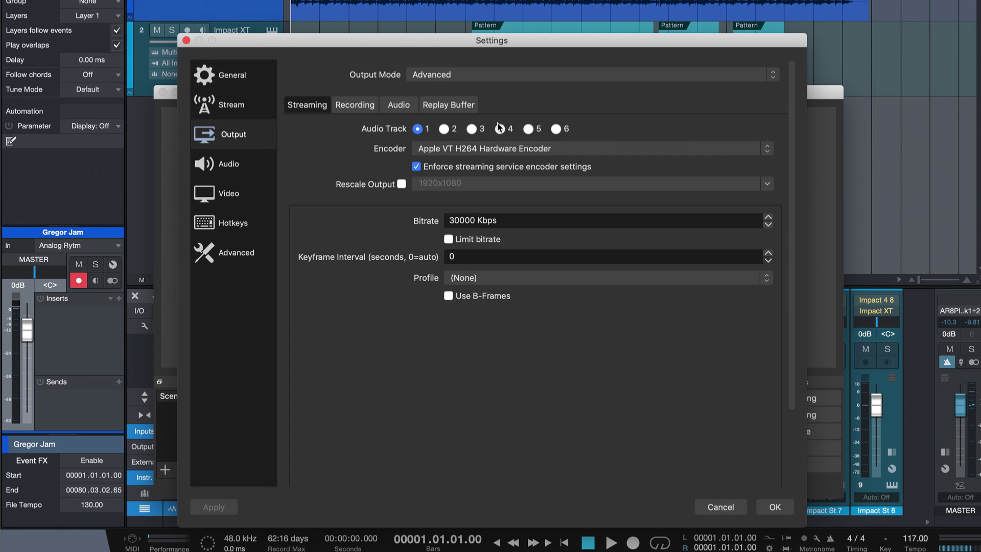
click(493, 149)
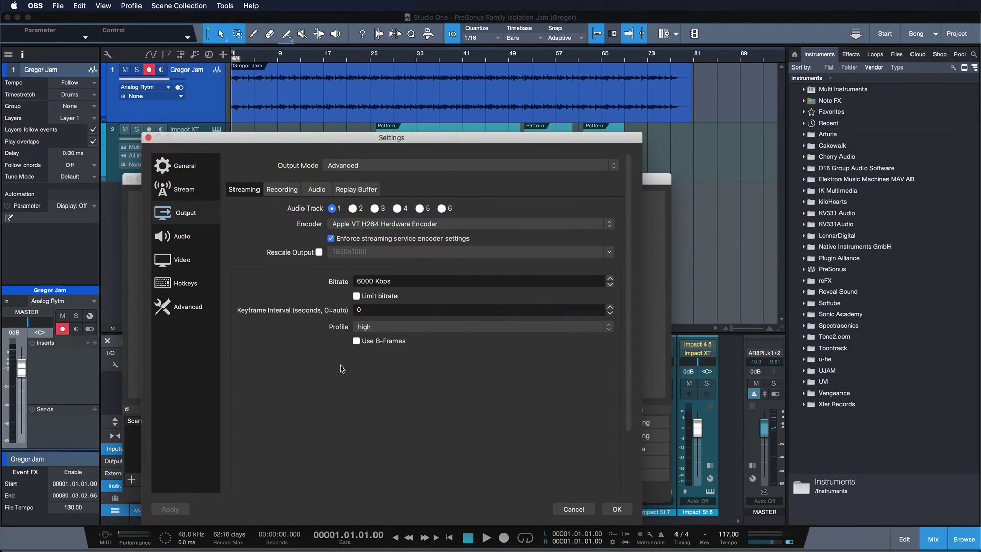
Step: Save the OBS settings, play and stop the song in Studio One, and bring Studio One forward
click(608, 513)
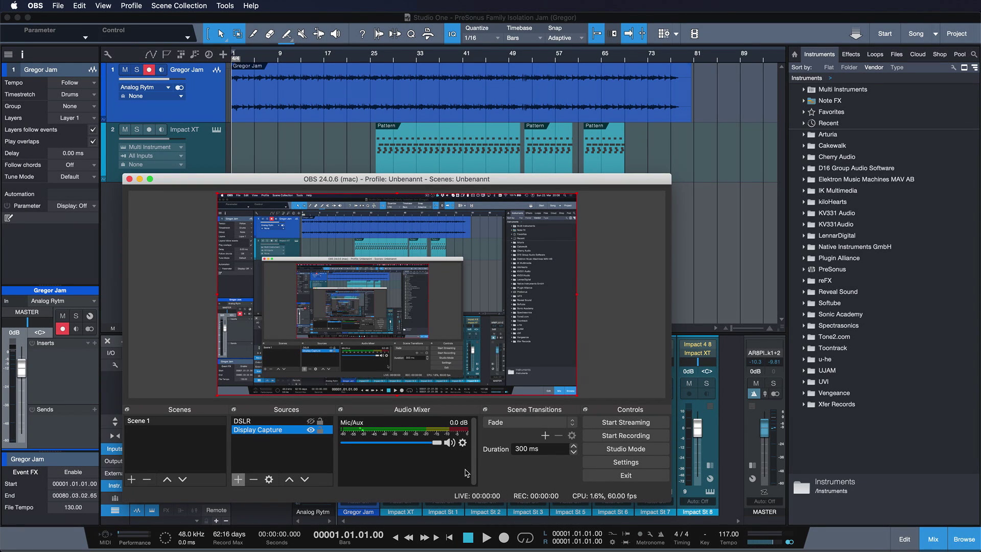
key(space)
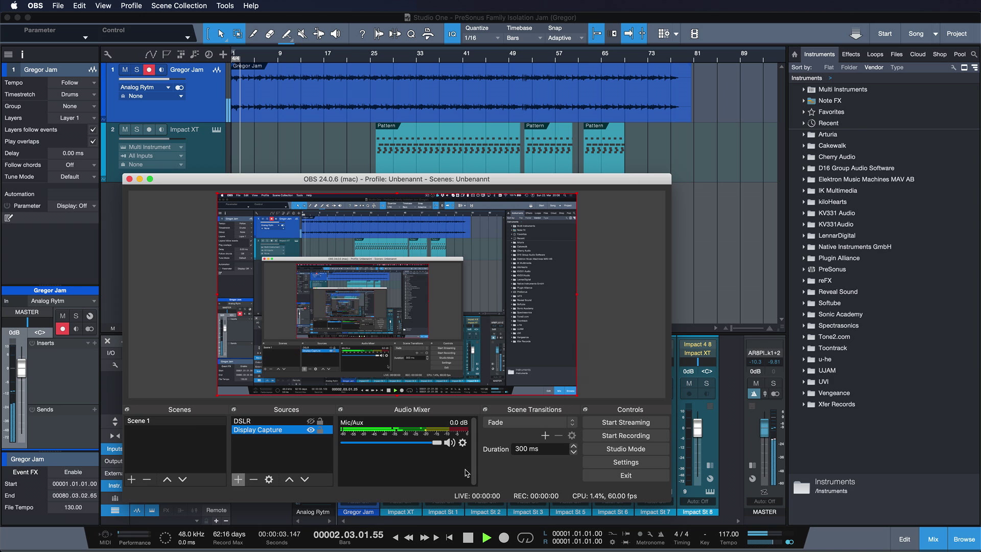
key(space)
click(684, 278)
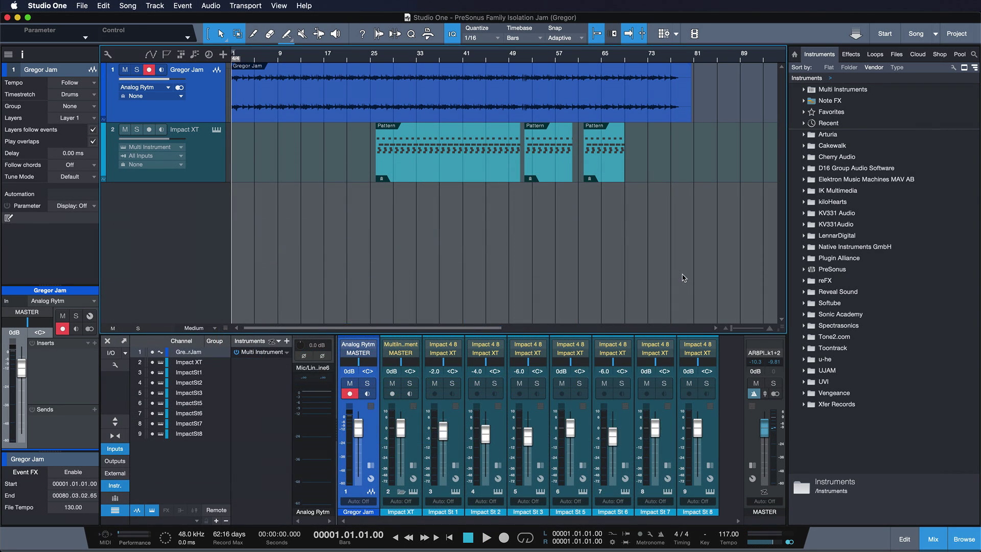